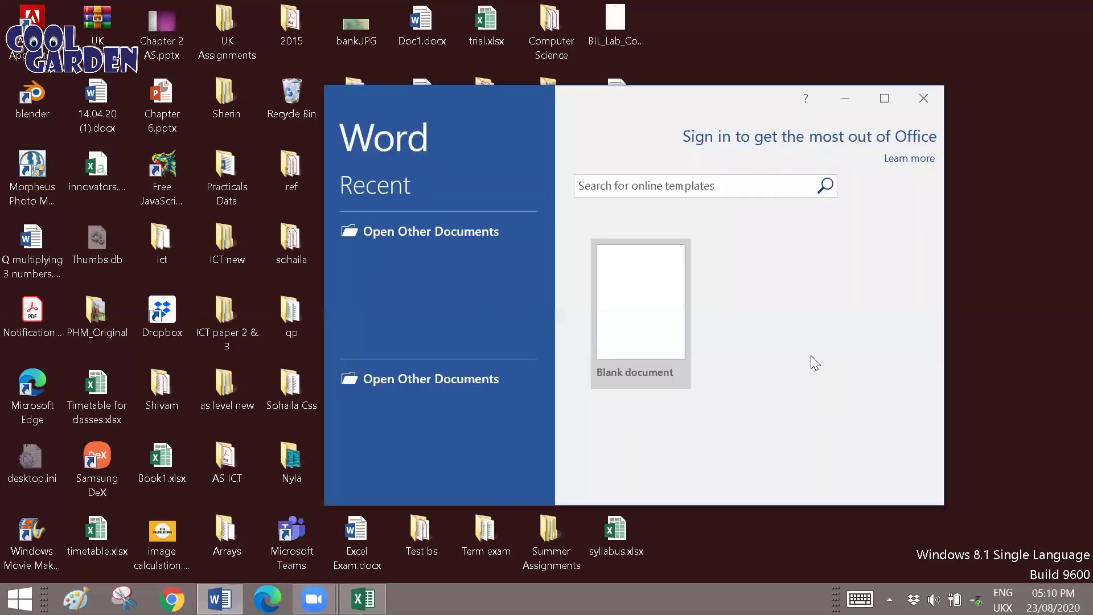
# Create a new blank document and maximize its window to fill the screen.
pyautogui.click(605, 318)
pyautogui.click(891, 93)
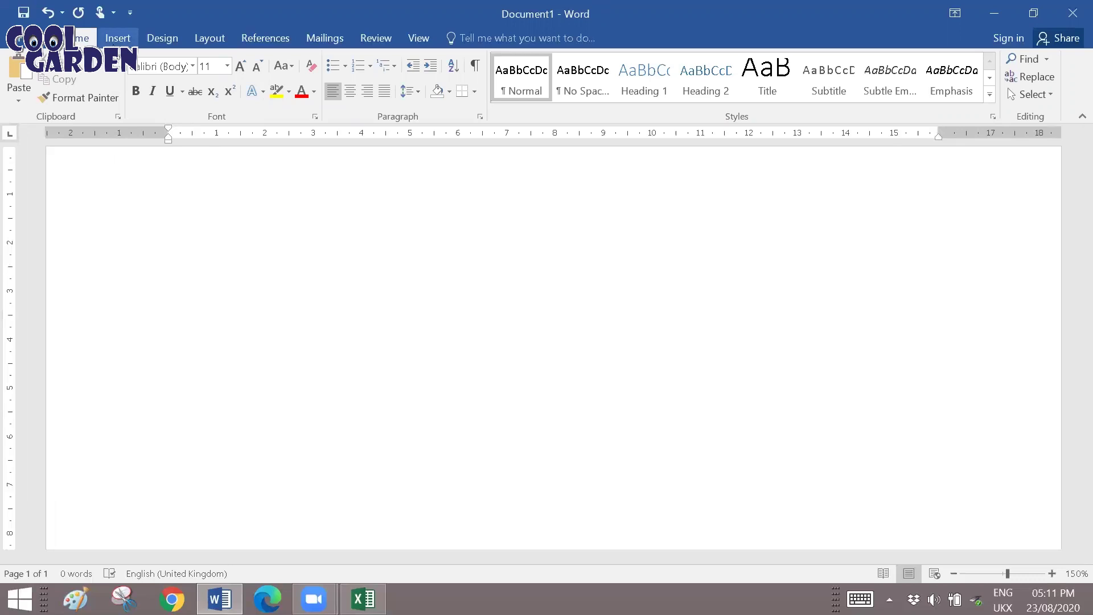
pyautogui.click(118, 37)
pyautogui.click(103, 91)
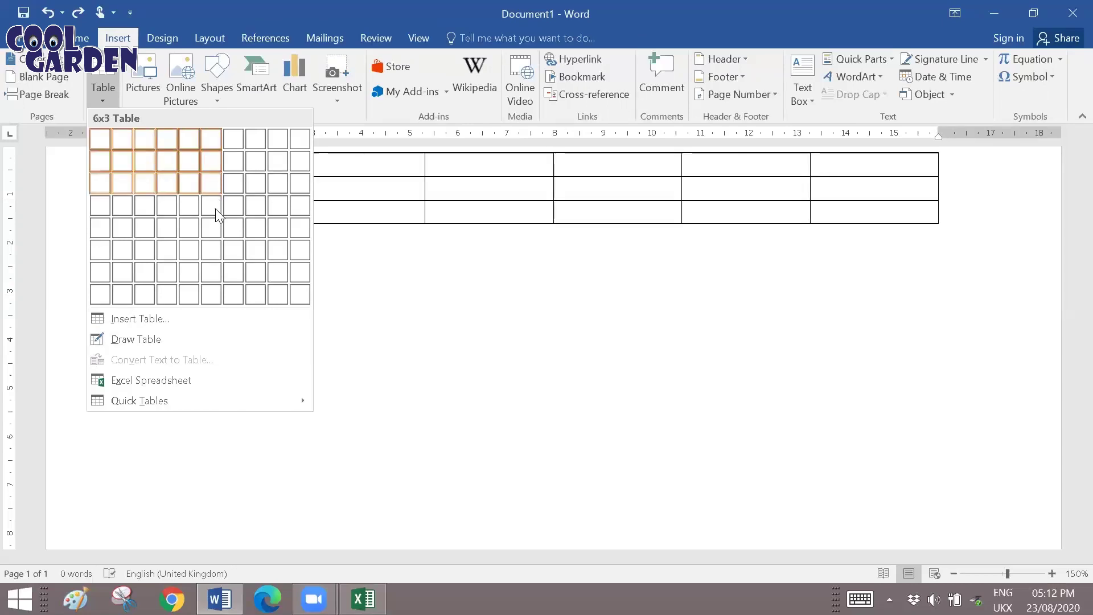
pyautogui.click(216, 303)
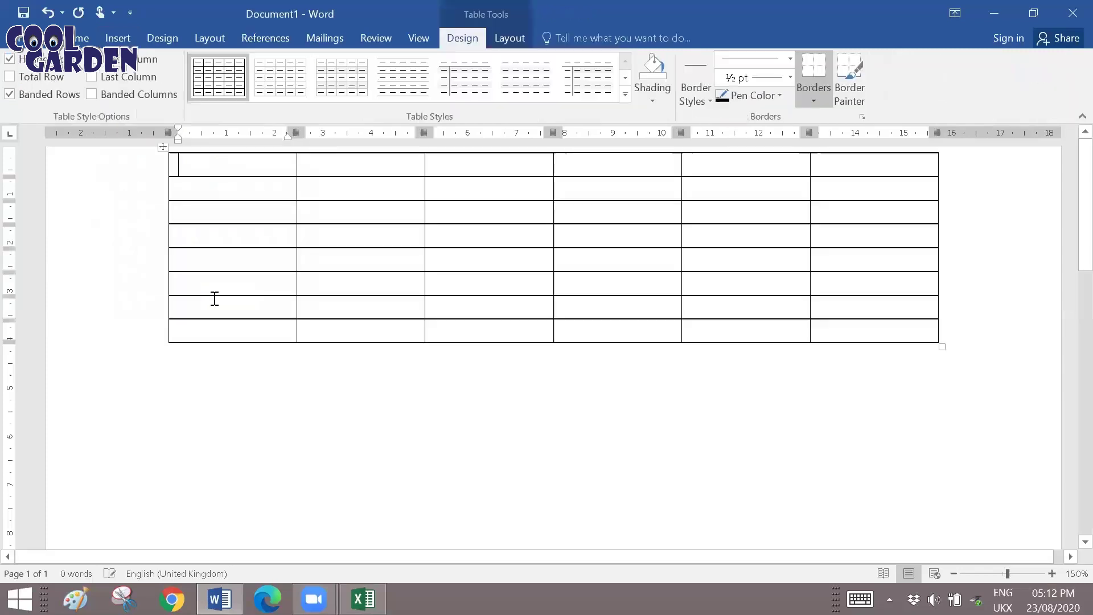
pyautogui.click(826, 348)
pyautogui.click(826, 336)
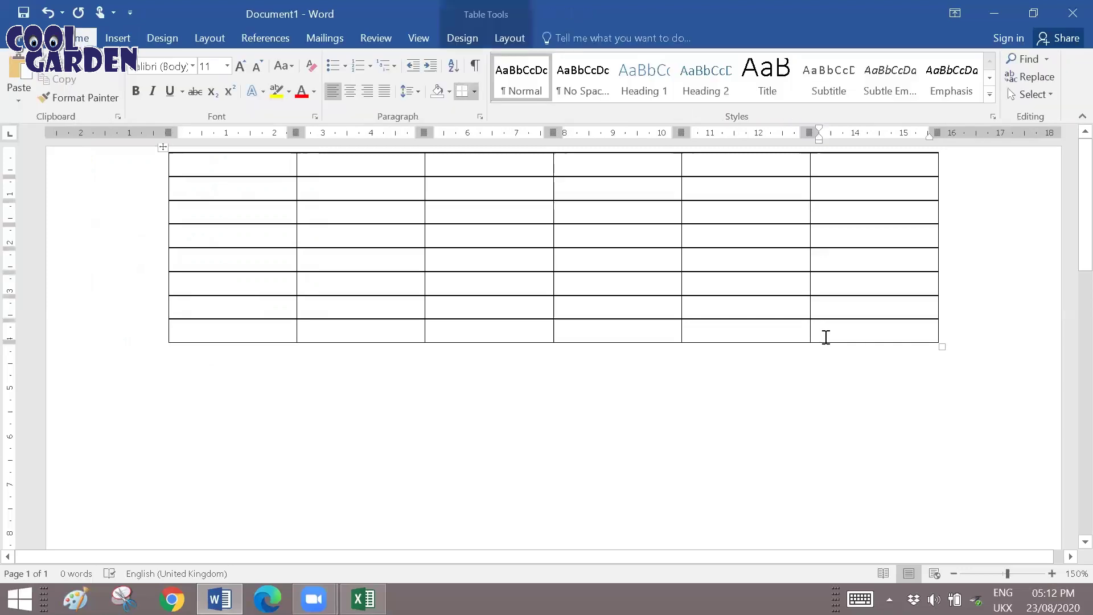
pyautogui.press('Tab')
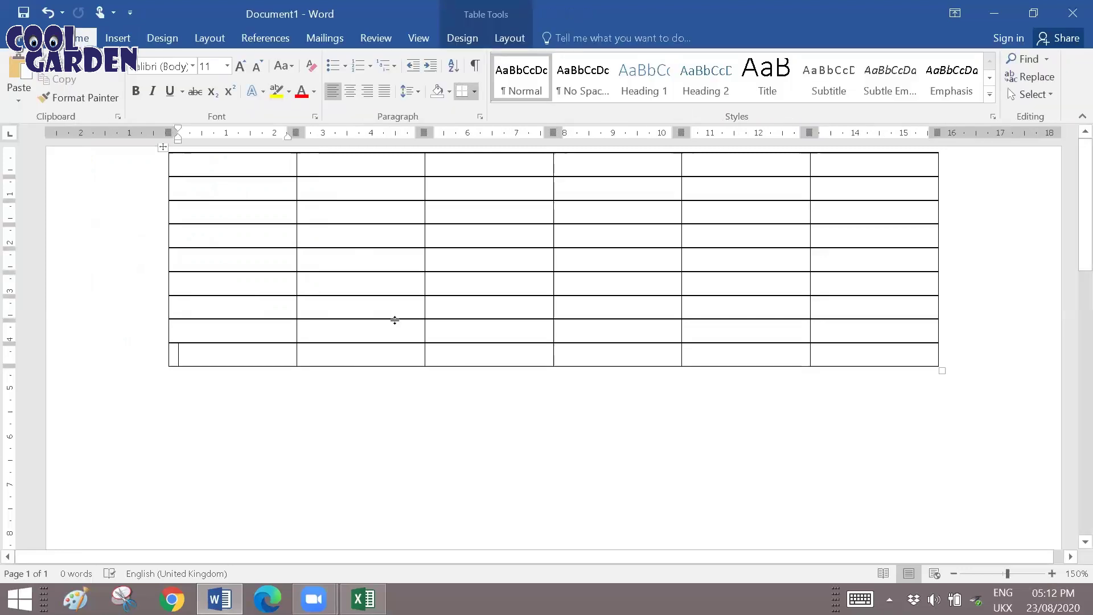
pyautogui.click(255, 168)
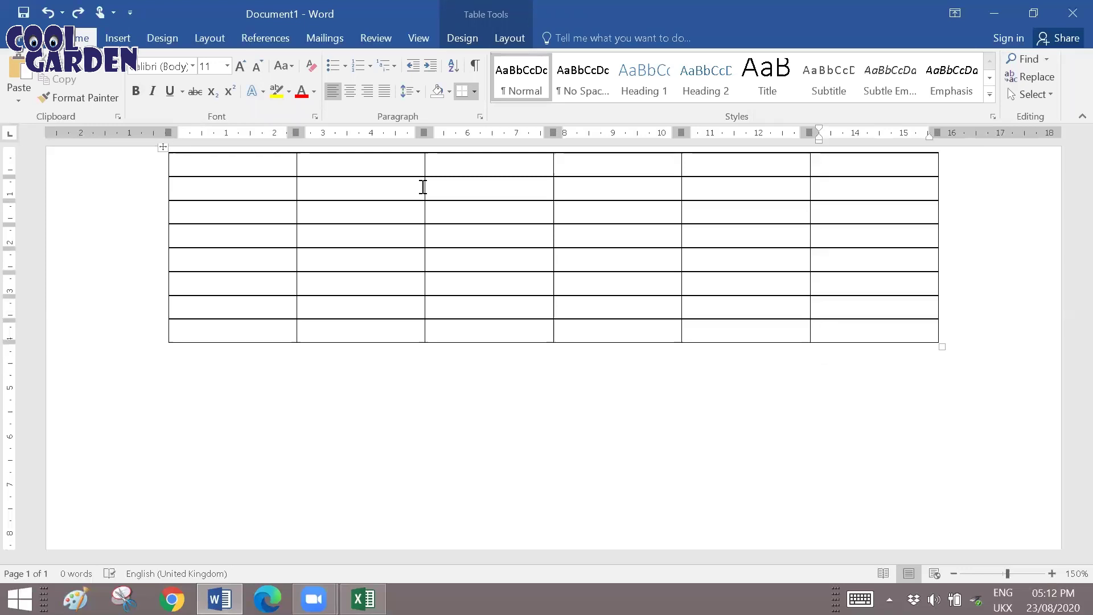
pyautogui.hotkey('ctrl', 'z')
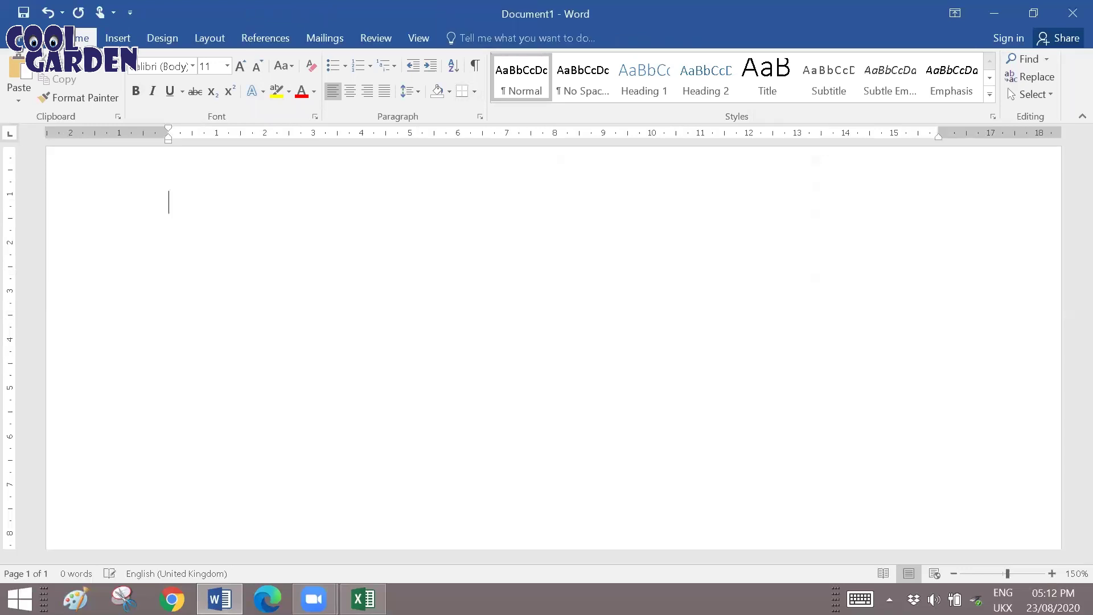
pyautogui.click(118, 38)
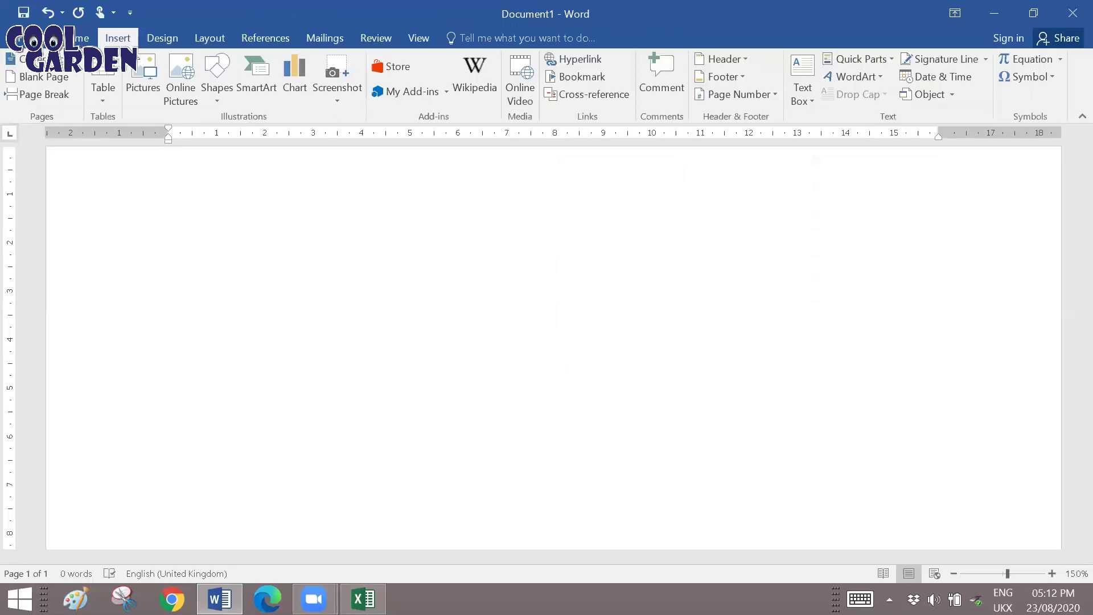
pyautogui.click(104, 105)
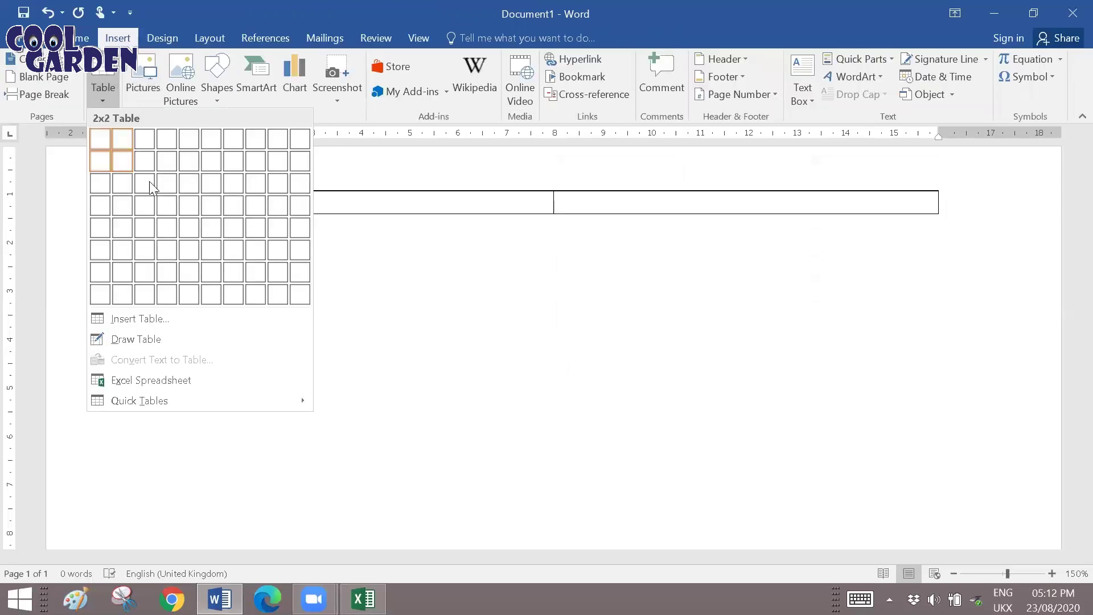
pyautogui.click(211, 206)
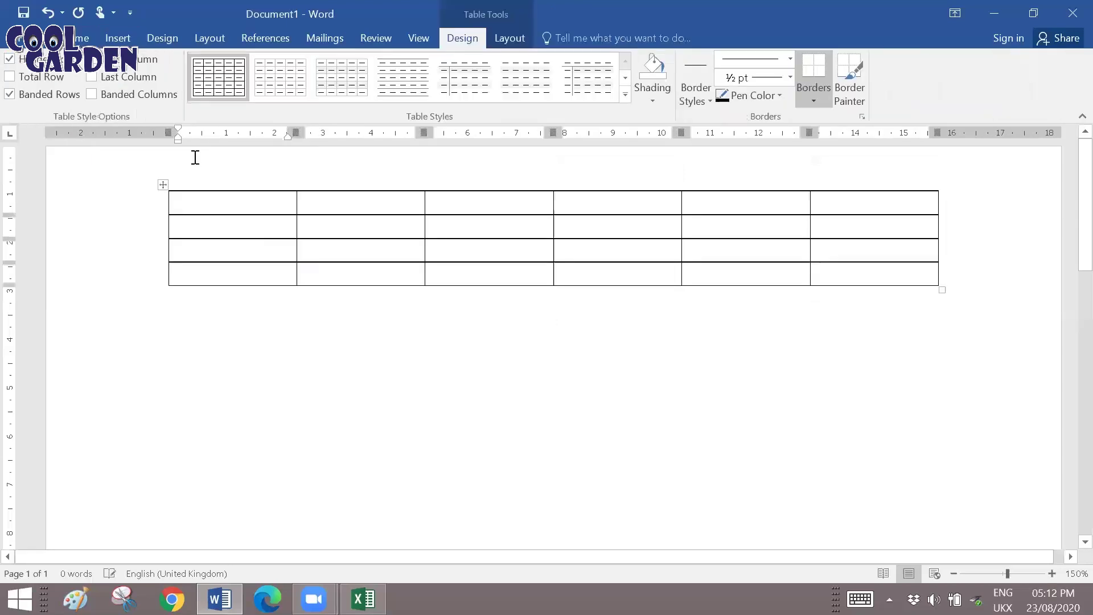
pyautogui.click(164, 166)
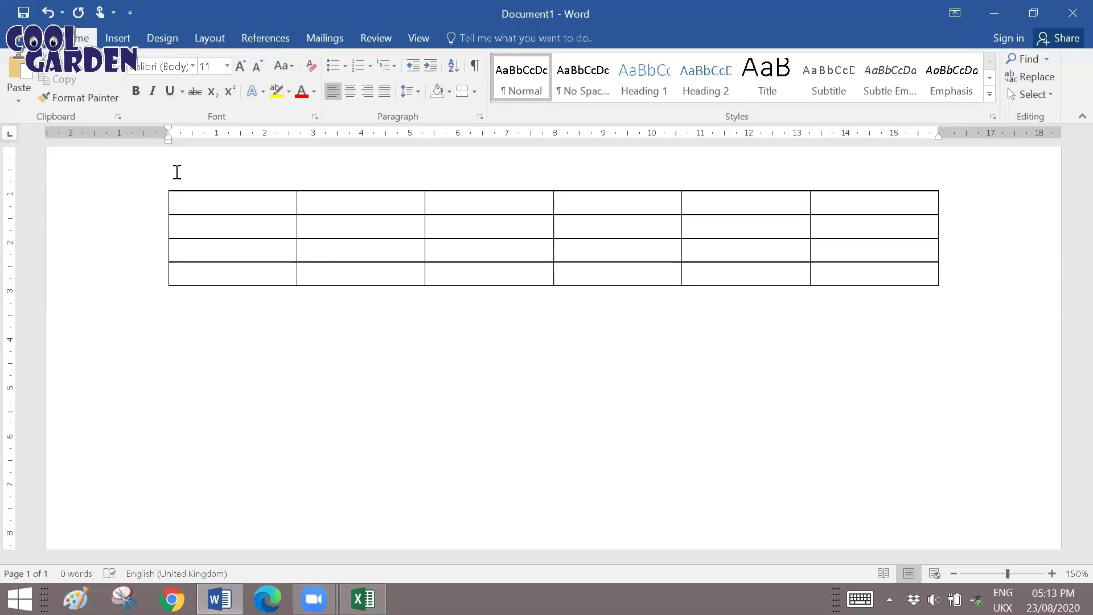
pyautogui.hotkey('ctrl', 'z')
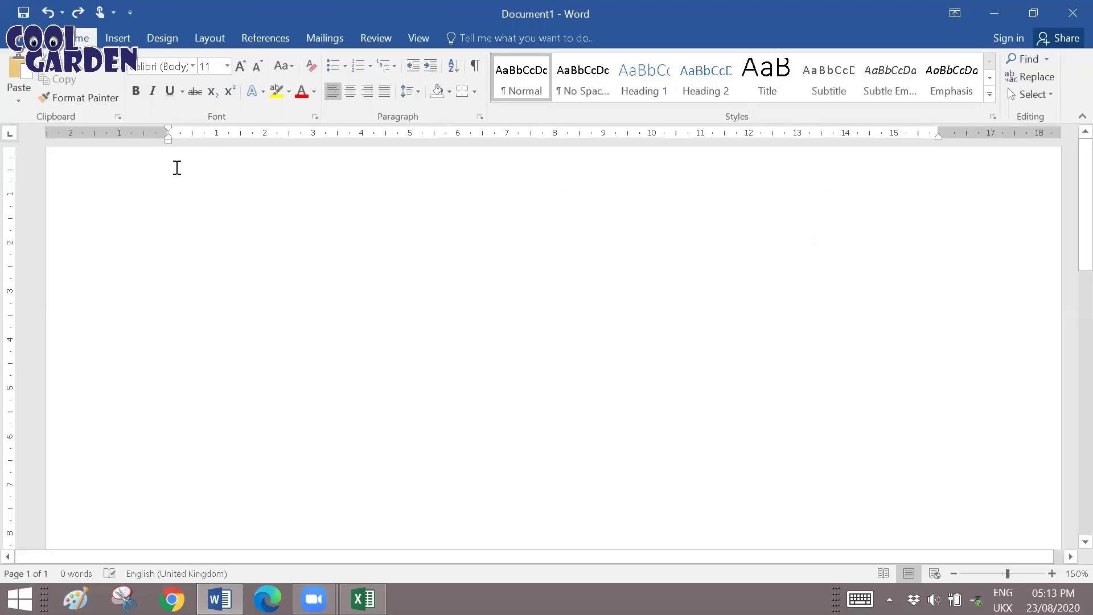
# Insert a table of 6 columns and 8 rows into the document.
pyautogui.click(118, 38)
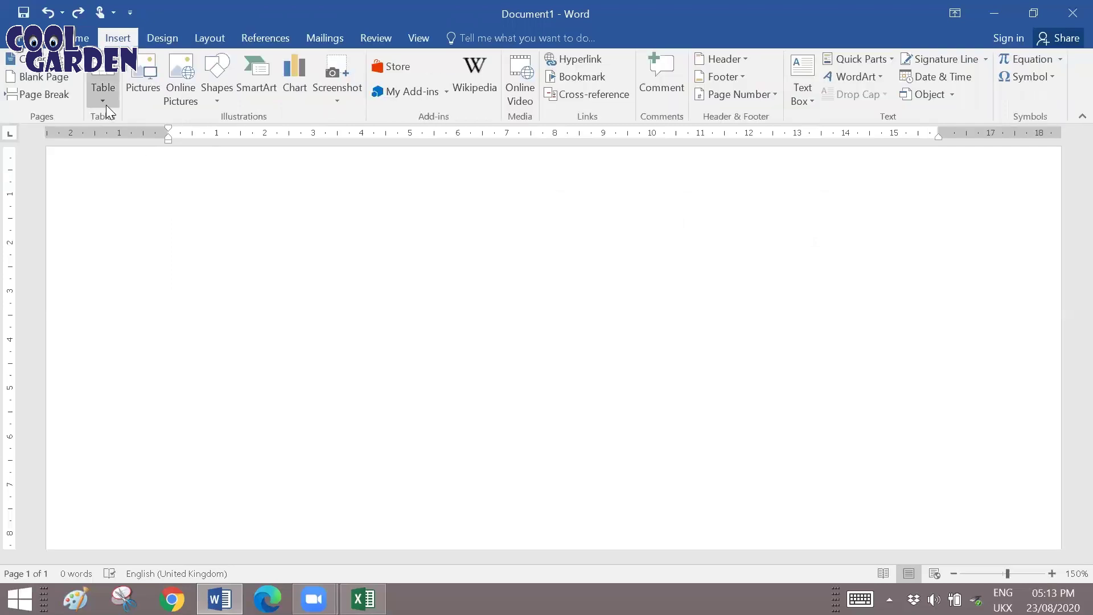
pyautogui.click(100, 98)
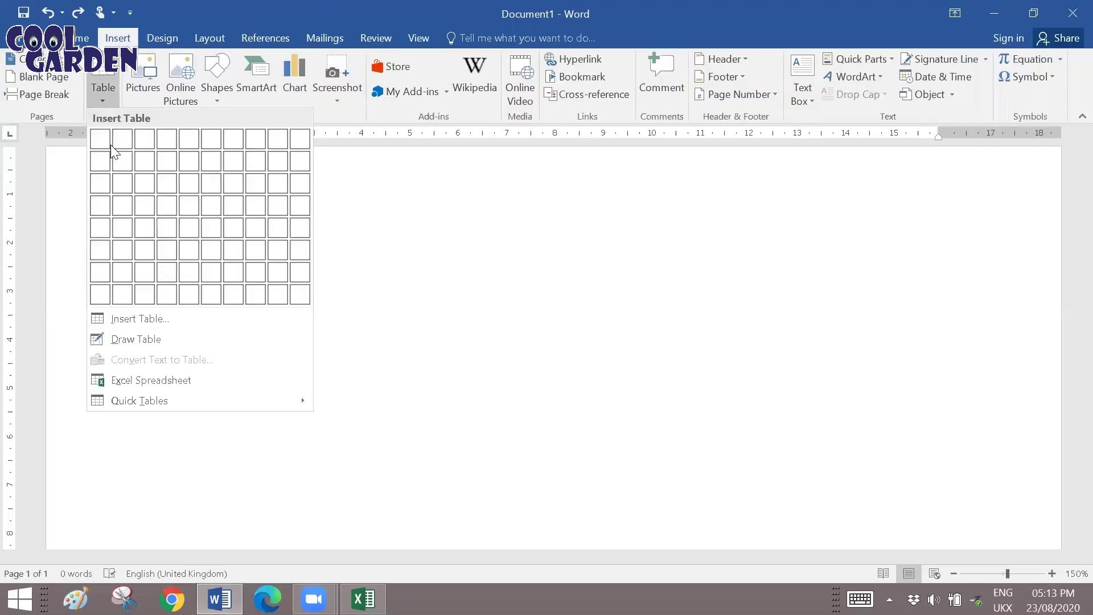
pyautogui.click(218, 300)
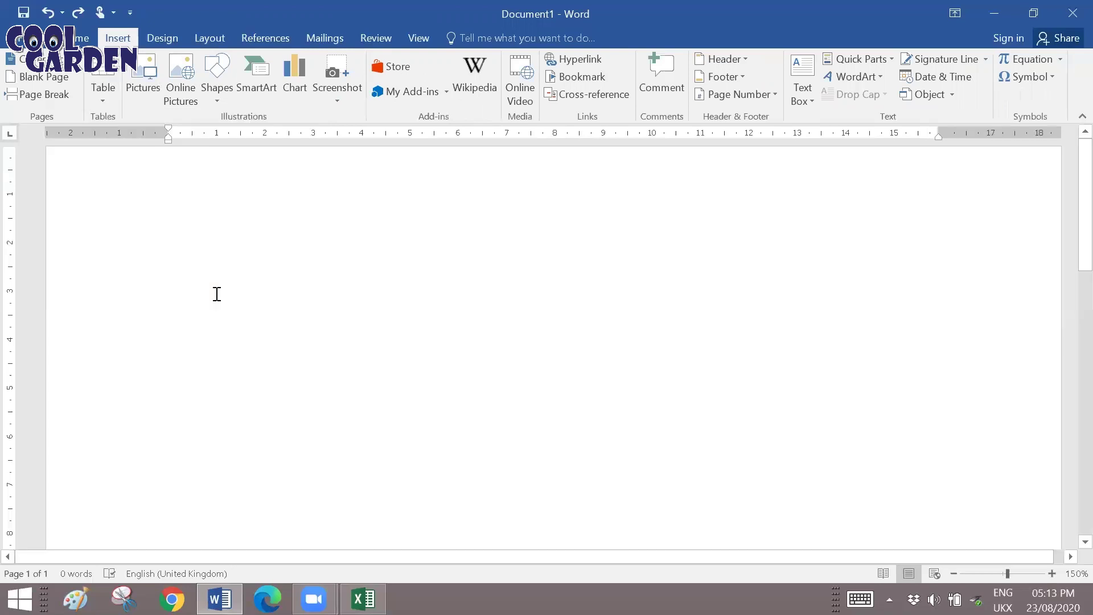
pyautogui.press('Tab')
# Type the headings Title, First Name, Surname and Address 1 in the first row.
pyautogui.click(229, 165)
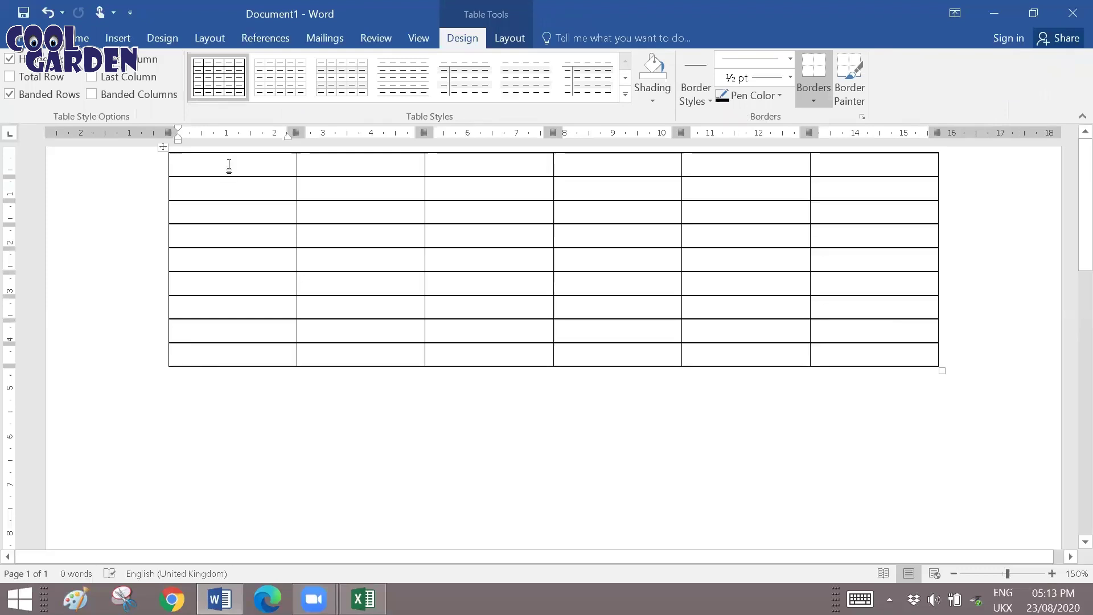
pyautogui.write('Title')
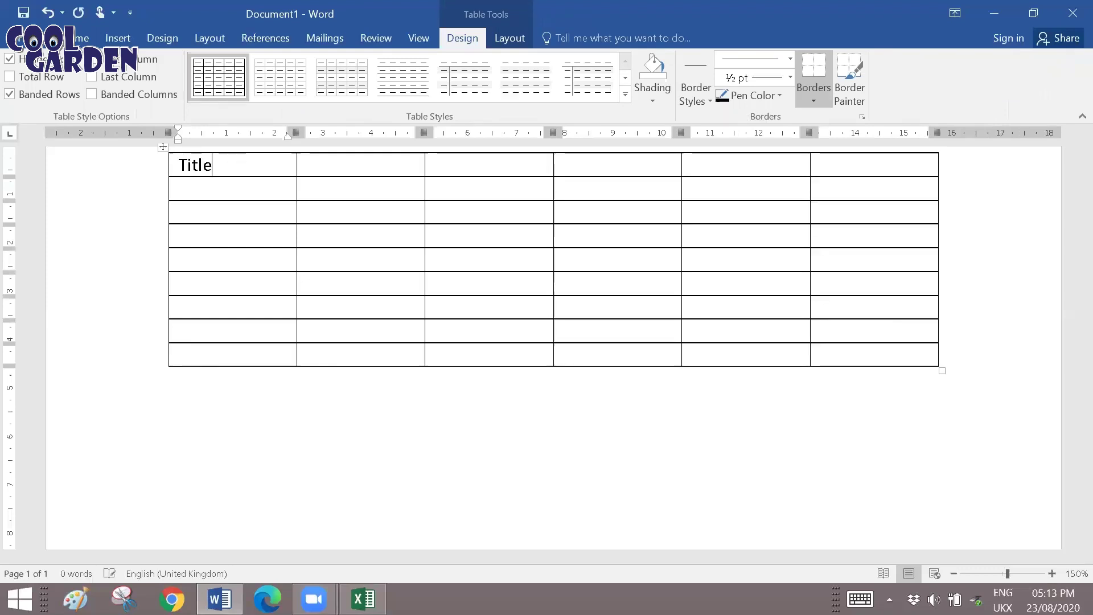
pyautogui.press('Tab')
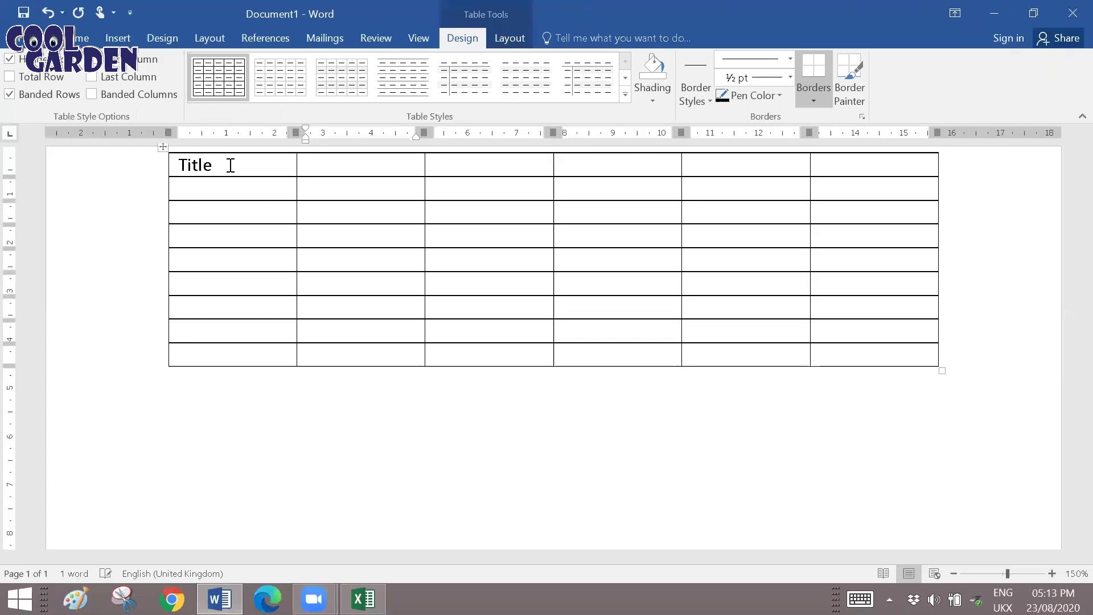
pyautogui.write('First Name')
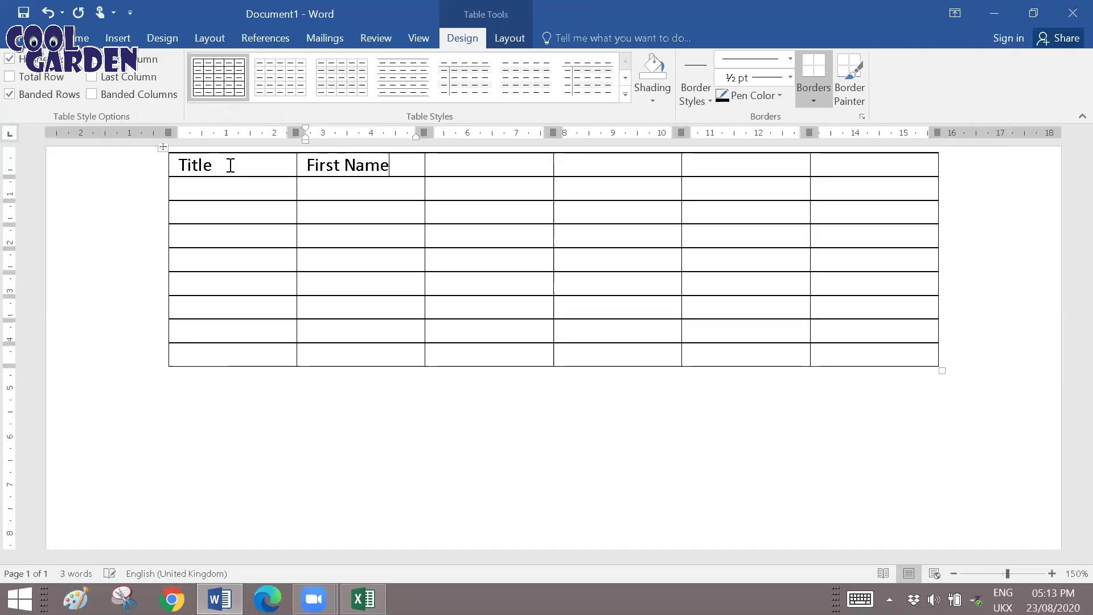
pyautogui.press('Tab')
pyautogui.write('Surname')
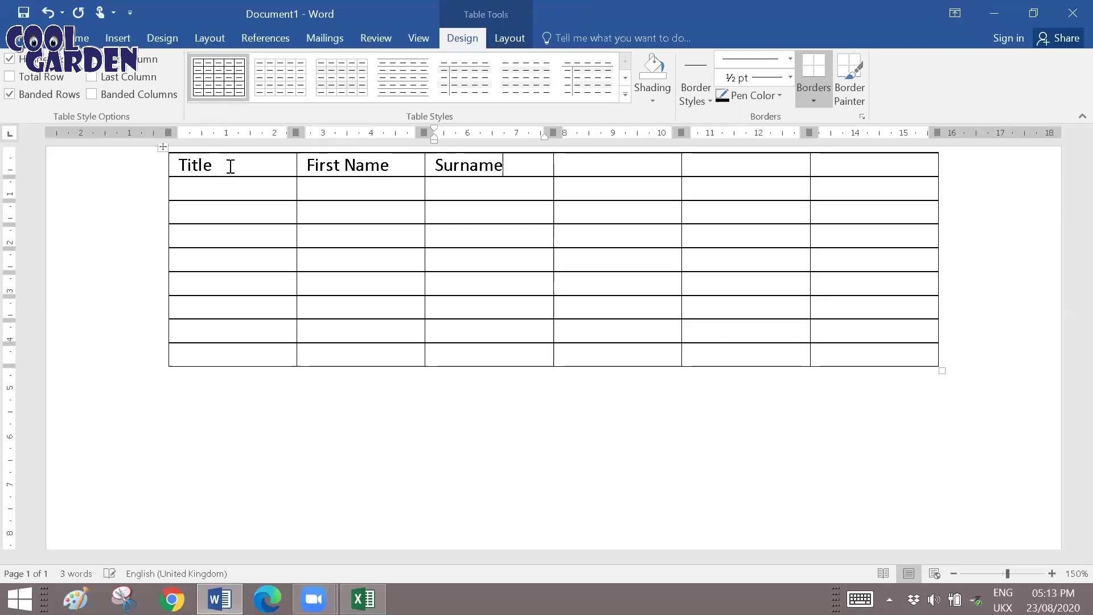
pyautogui.press('Tab')
pyautogui.write('Address')
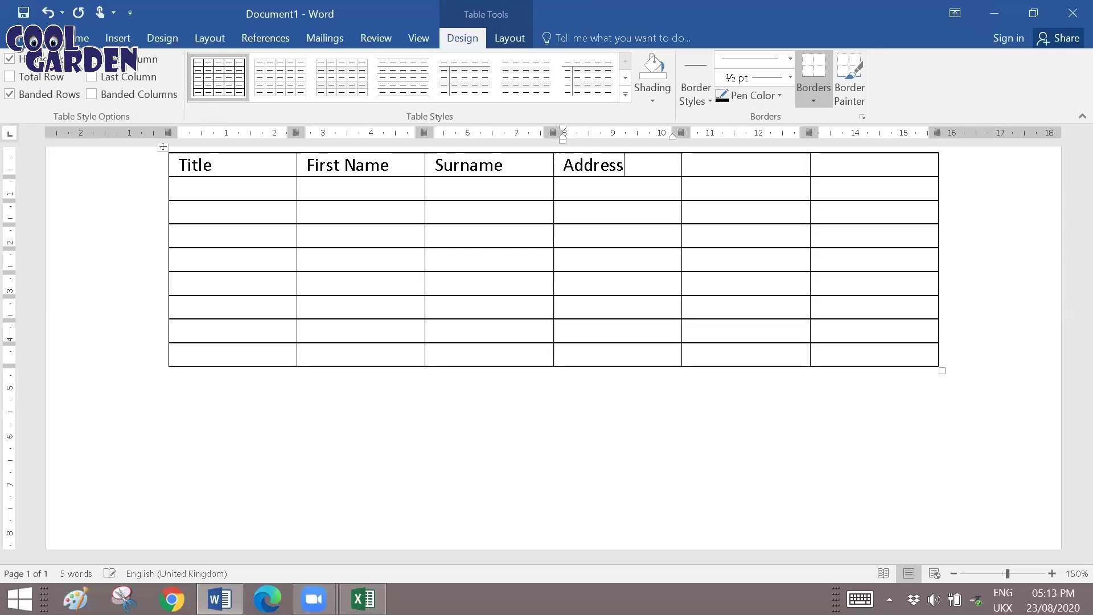
pyautogui.write(' 1')
# Add the headings Town and Post Code, then move down into the first data row.
pyautogui.press('Tab')
pyautogui.write('Toe')
pyautogui.press('BackSpace')
pyautogui.write('wn')
pyautogui.press('Tab')
pyautogui.write('Po')
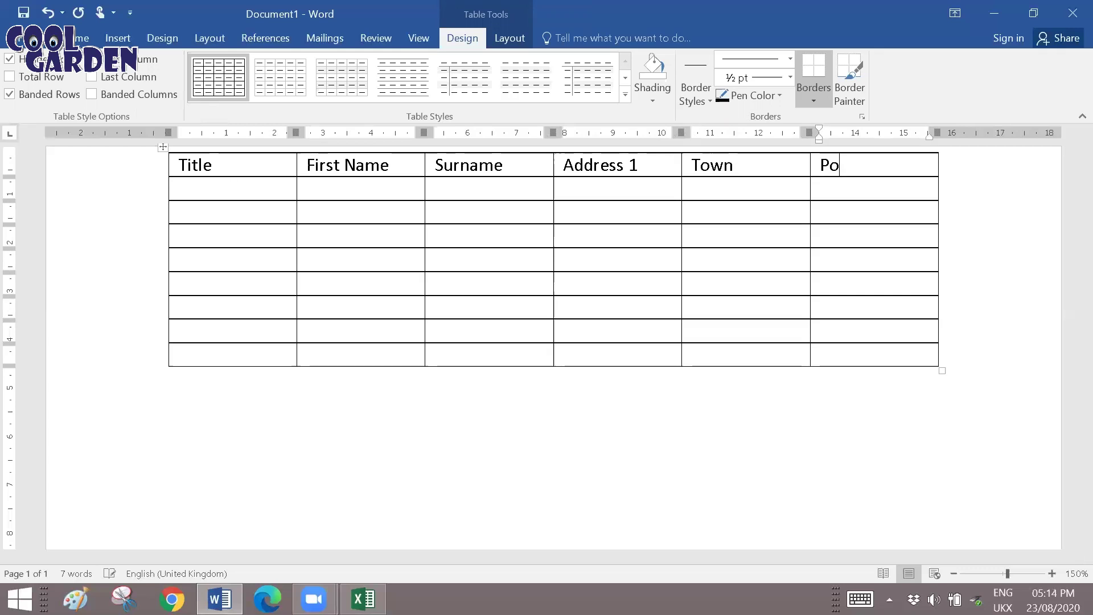
pyautogui.write('st Code')
pyautogui.press('Down')
# Paste the eight copied address records into the empty cells below the headings.
pyautogui.click(236, 184)
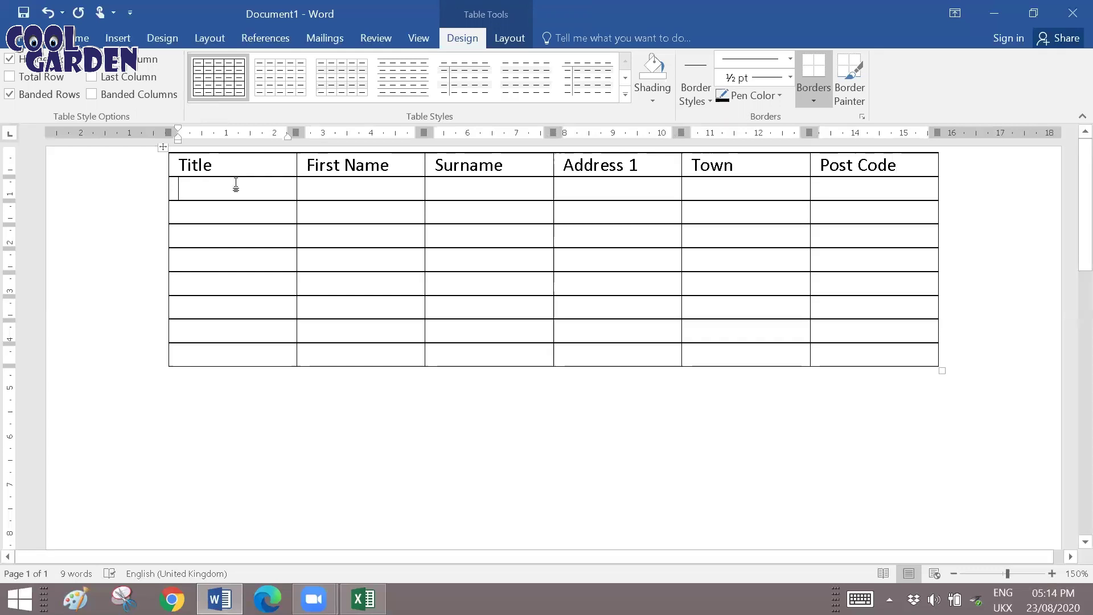
pyautogui.write('Ms')
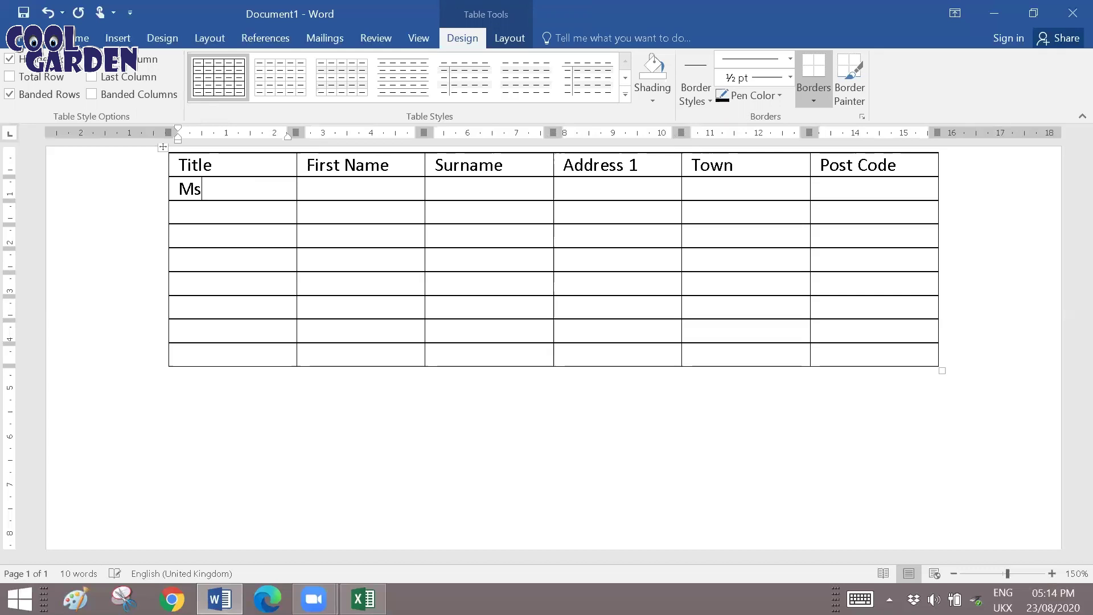
pyautogui.hotkey('ctrl', 'z')
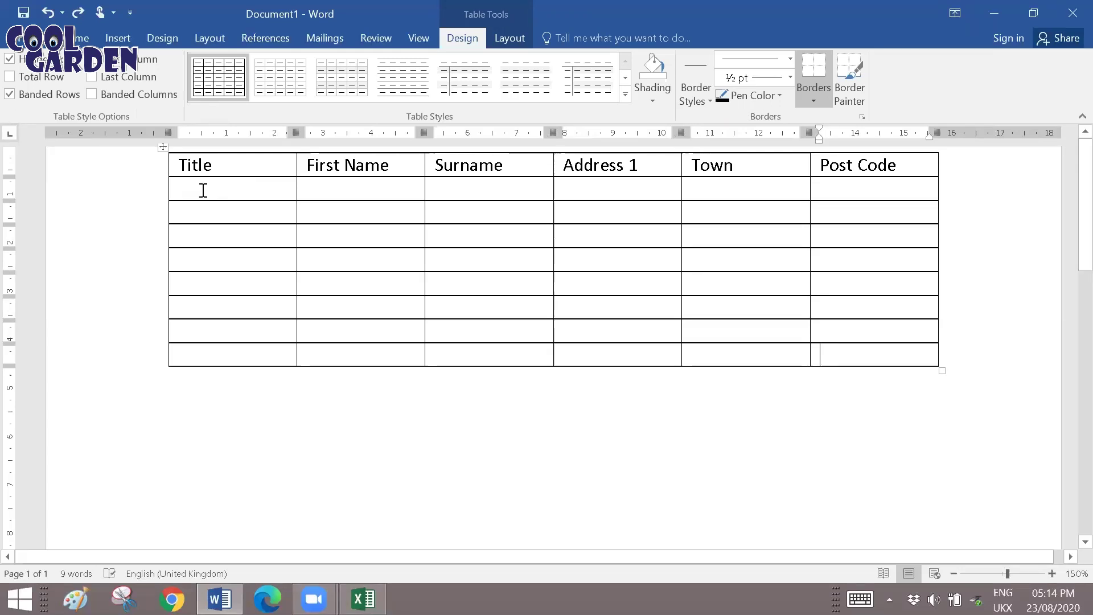
pyautogui.moveTo(193, 196)
pyautogui.mouseDown()
pyautogui.moveTo(707, 370)
pyautogui.moveTo(813, 356)
pyautogui.mouseUp()
pyautogui.press('Left')
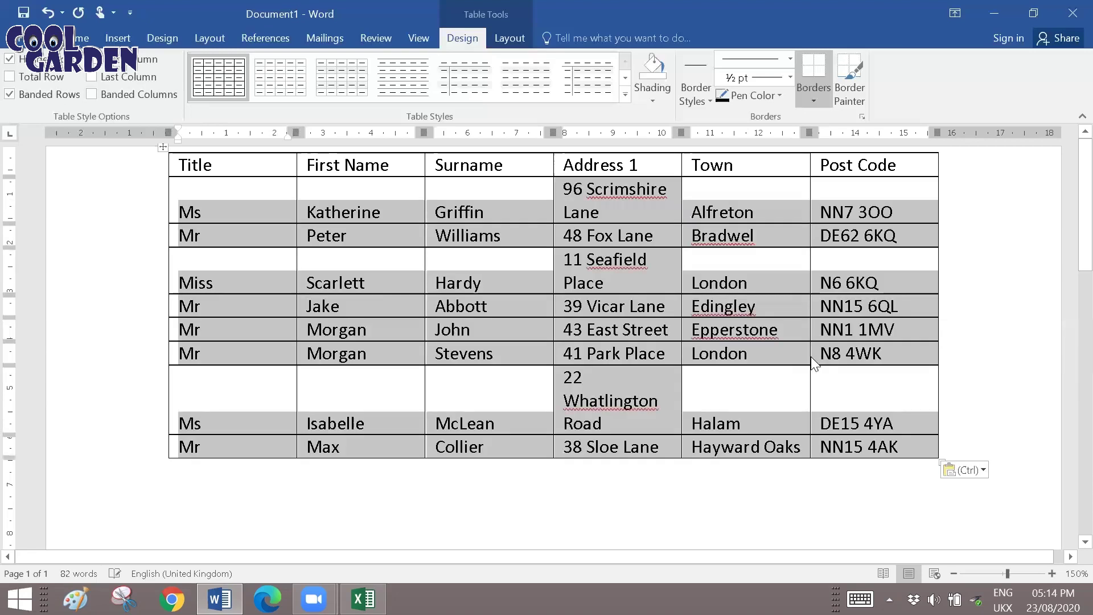
pyautogui.click(362, 212)
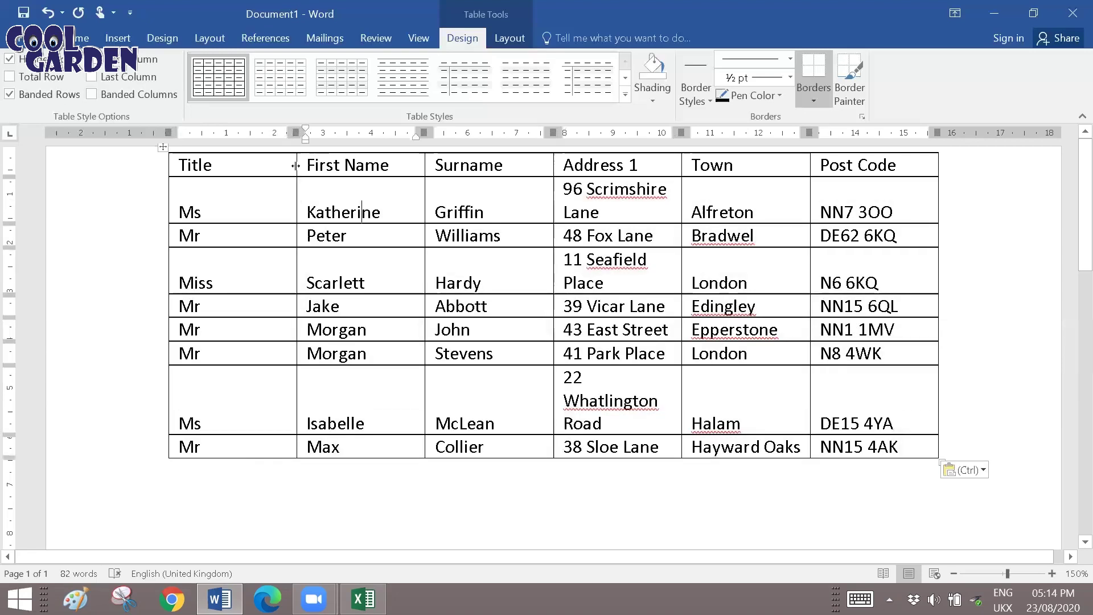
# Narrow the Title and First Name columns and widen Address 1 and Town so records fit on one line.
pyautogui.moveTo(295, 166); pyautogui.dragTo(241, 166)
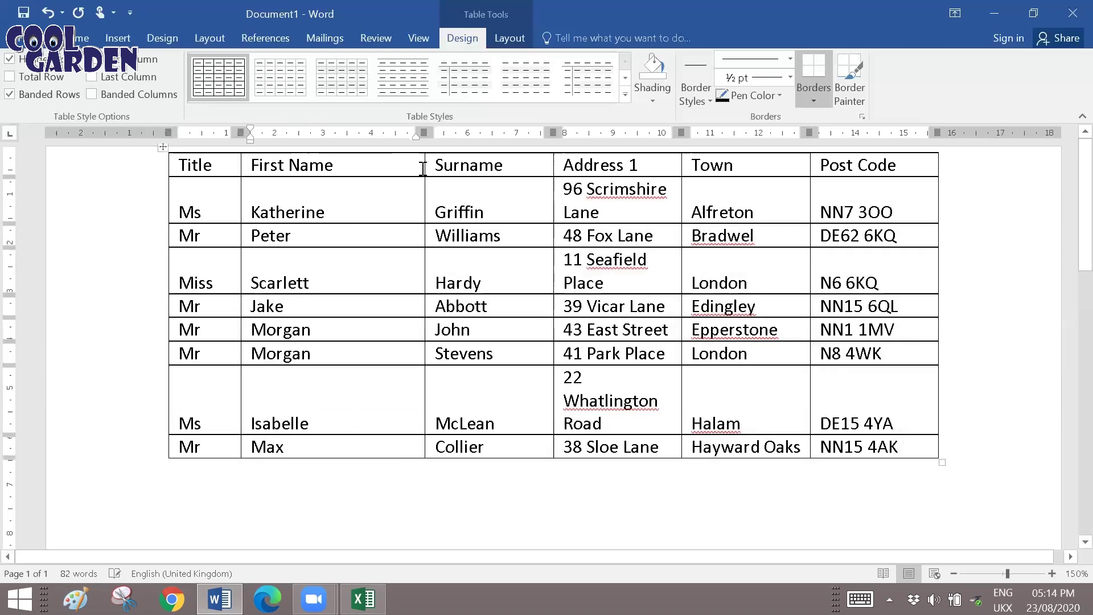
pyautogui.moveTo(426, 167); pyautogui.dragTo(374, 168)
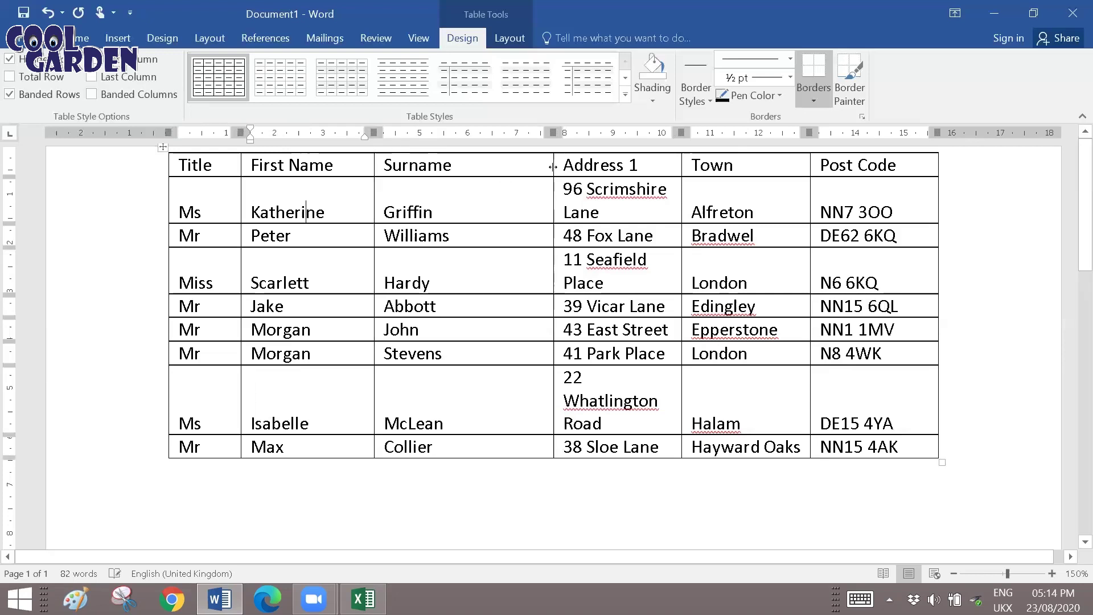
pyautogui.moveTo(487, 166); pyautogui.dragTo(483, 166)
pyautogui.moveTo(674, 167); pyautogui.dragTo(668, 167)
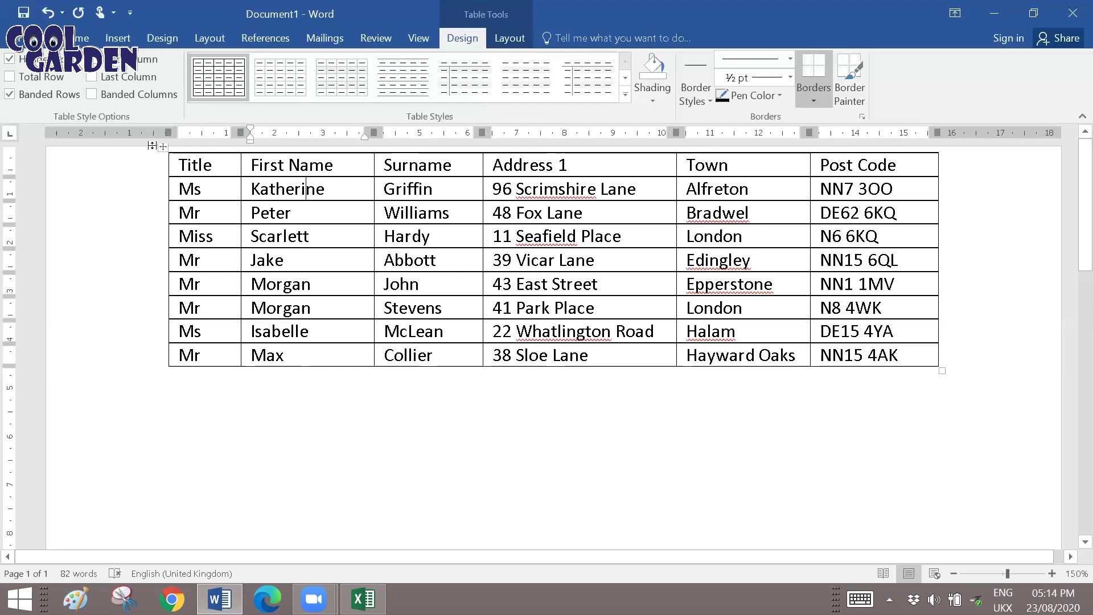
# Save the document with Save As to a recent folder under the name 'Datasource word'.
pyautogui.click(20, 38)
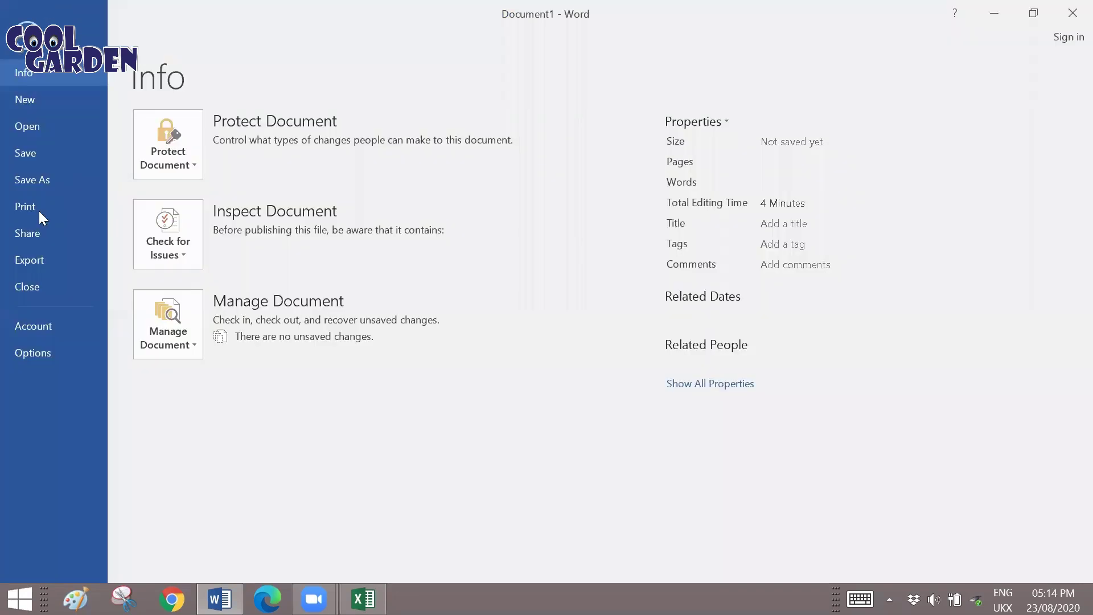
pyautogui.click(34, 178)
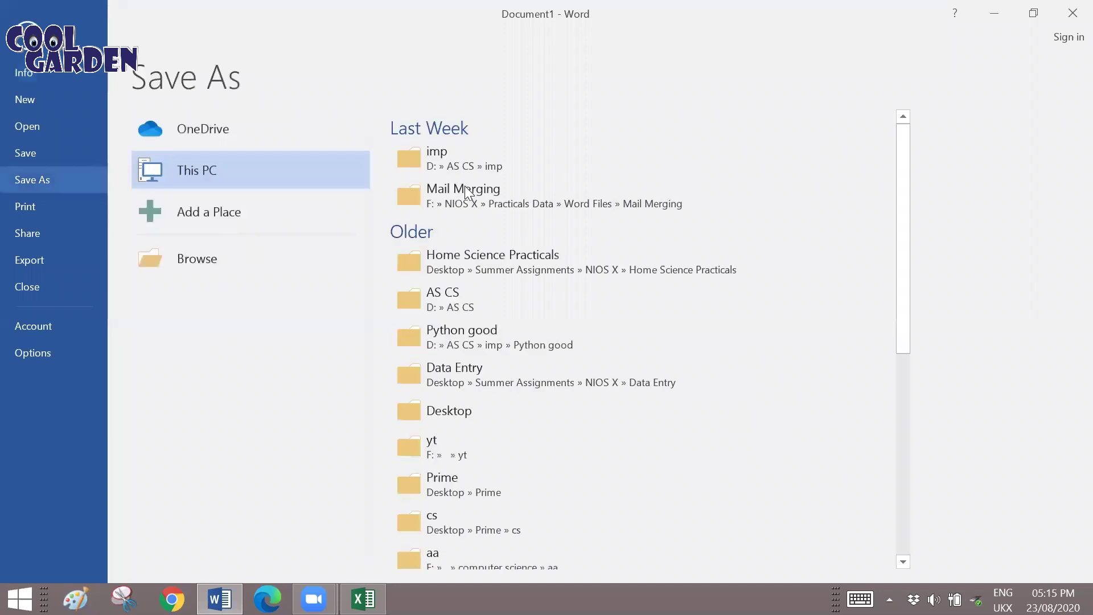
pyautogui.click(465, 189)
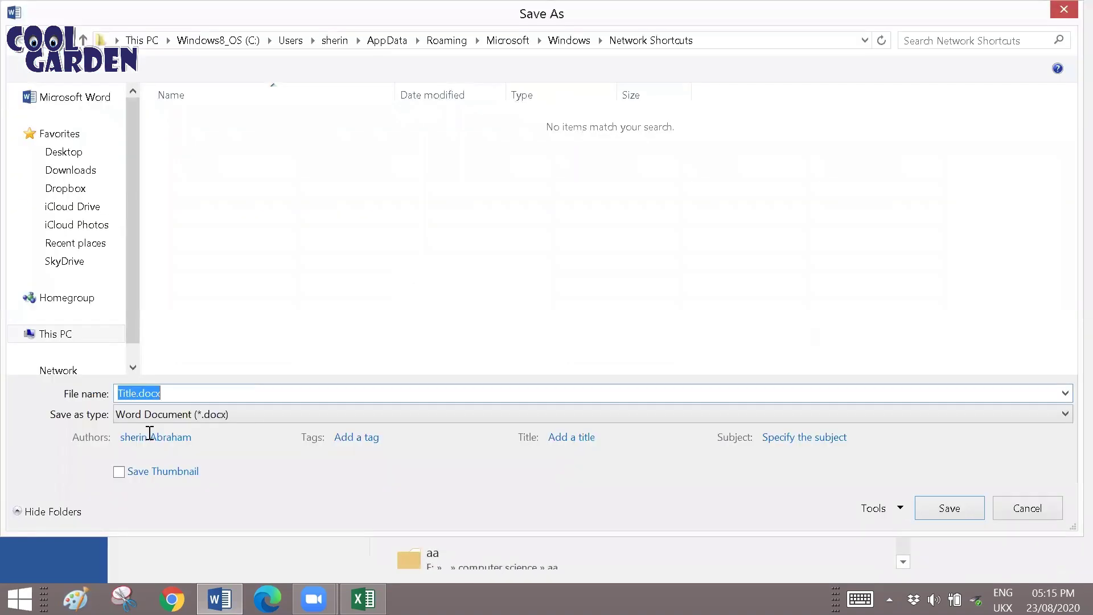
pyautogui.press('BackSpace')
pyautogui.write('Data')
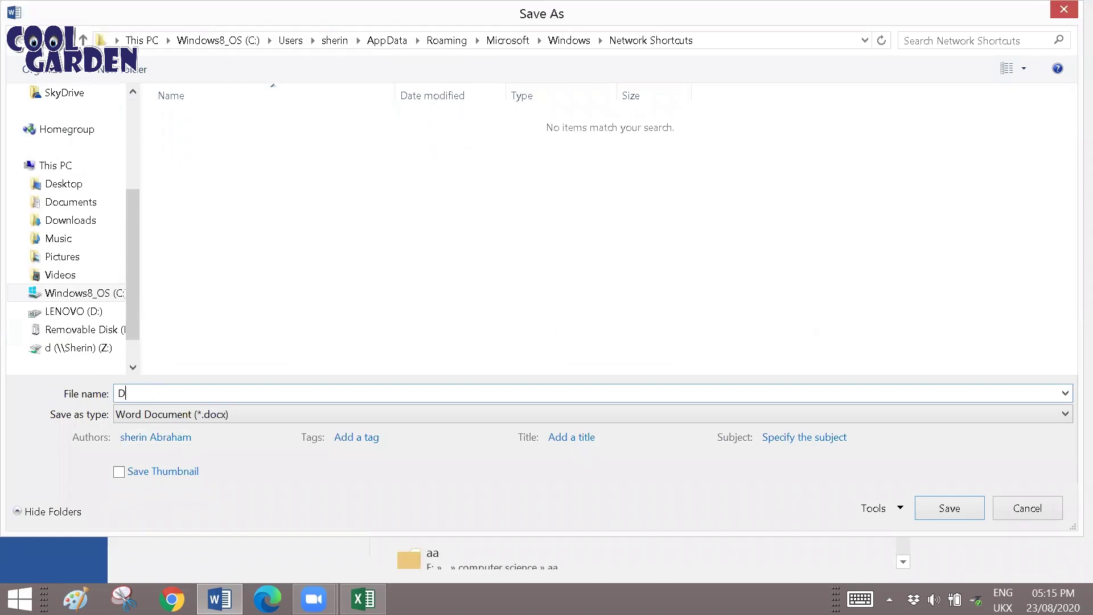
pyautogui.press('BackSpace')
pyautogui.press('BackSpace')
pyautogui.press('BackSpace')
pyautogui.write('atasource word')
pyautogui.press('Return')
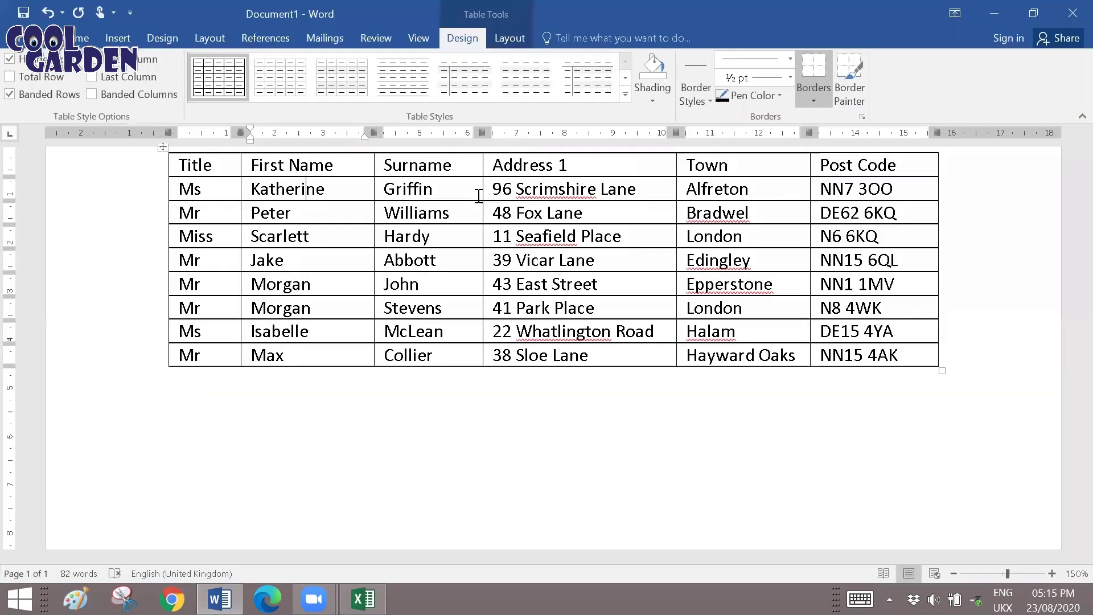